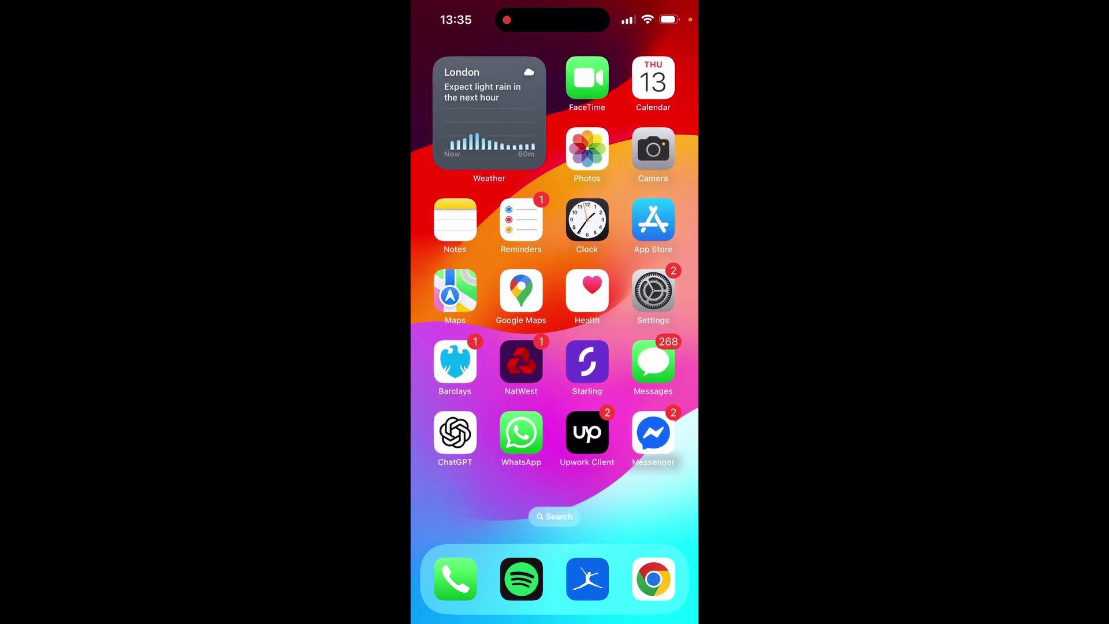
# - Launch Chrome from the home screen dock
pyautogui.click(652, 580)
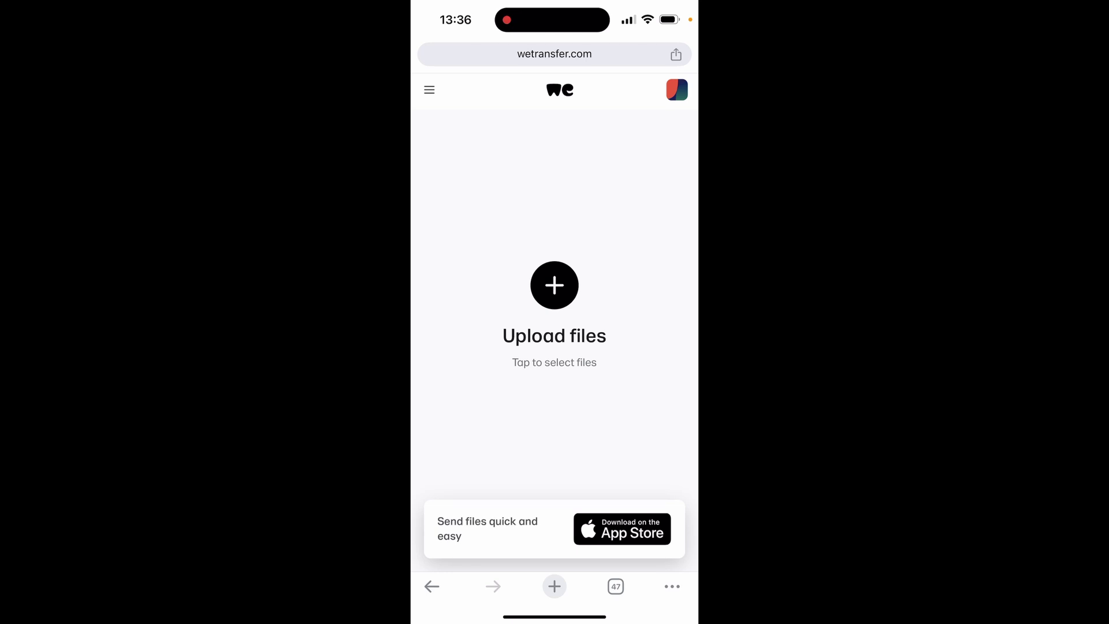
# - Attach the middle beach photo from the Photos picker as image00001.jpeg
pyautogui.click(553, 284)
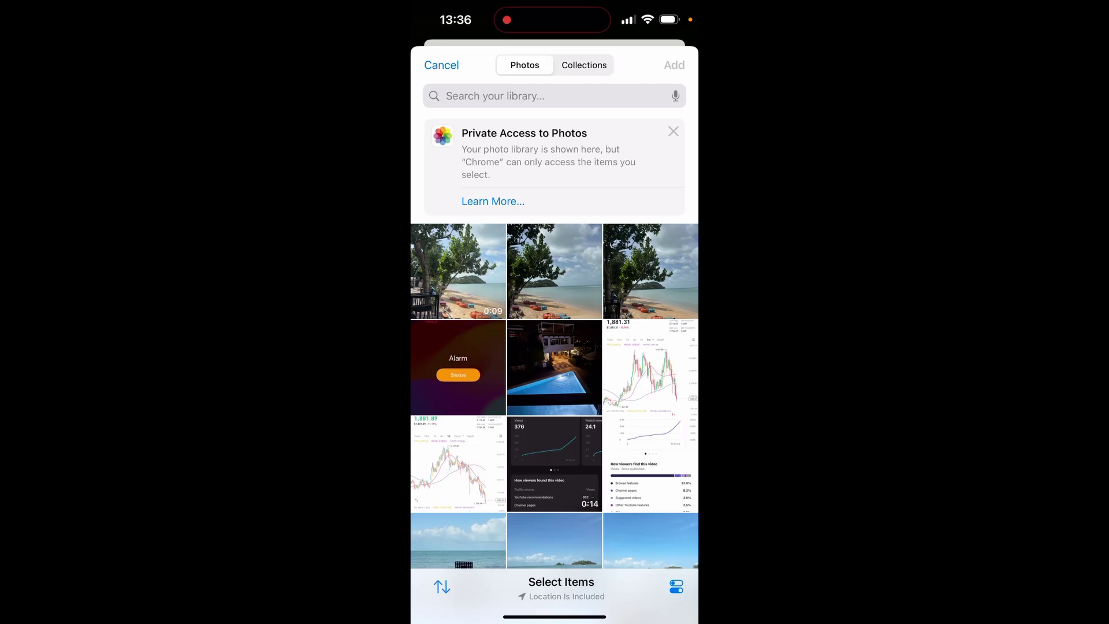
pyautogui.click(553, 271)
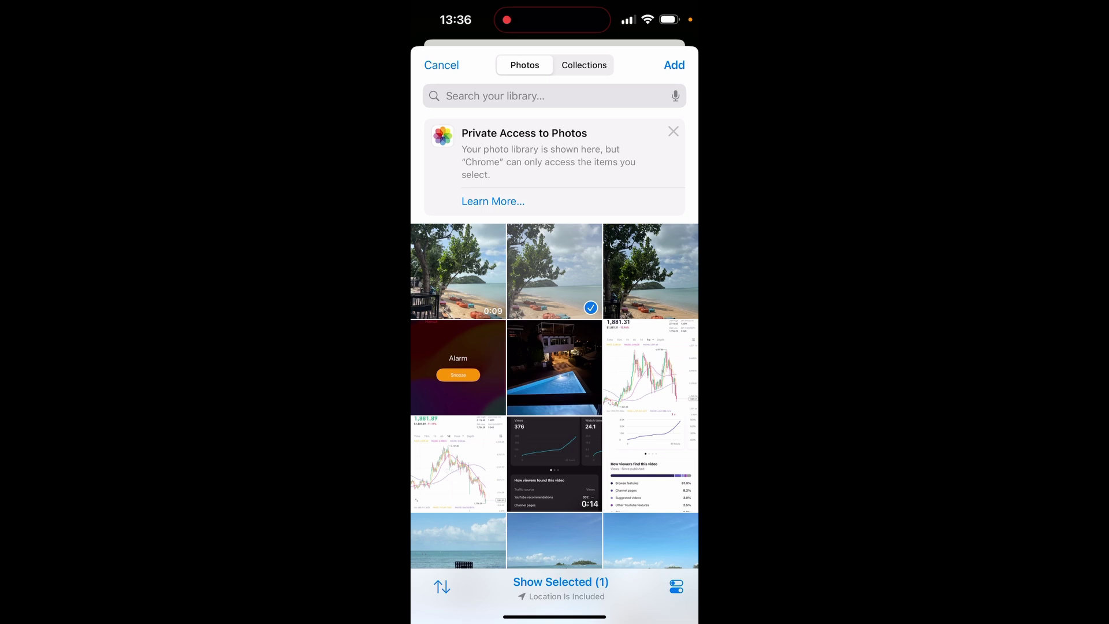
pyautogui.click(674, 65)
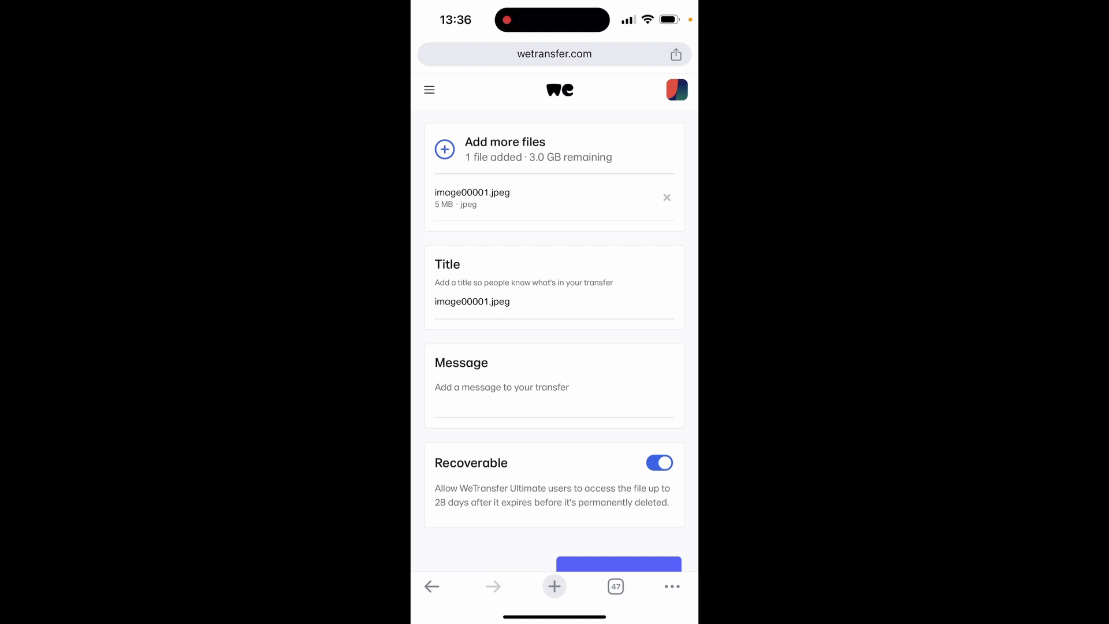
pyautogui.scroll(-2, 555, 346)
# - Set the transfer to share as a link and start uploading the photo
pyautogui.click(619, 536)
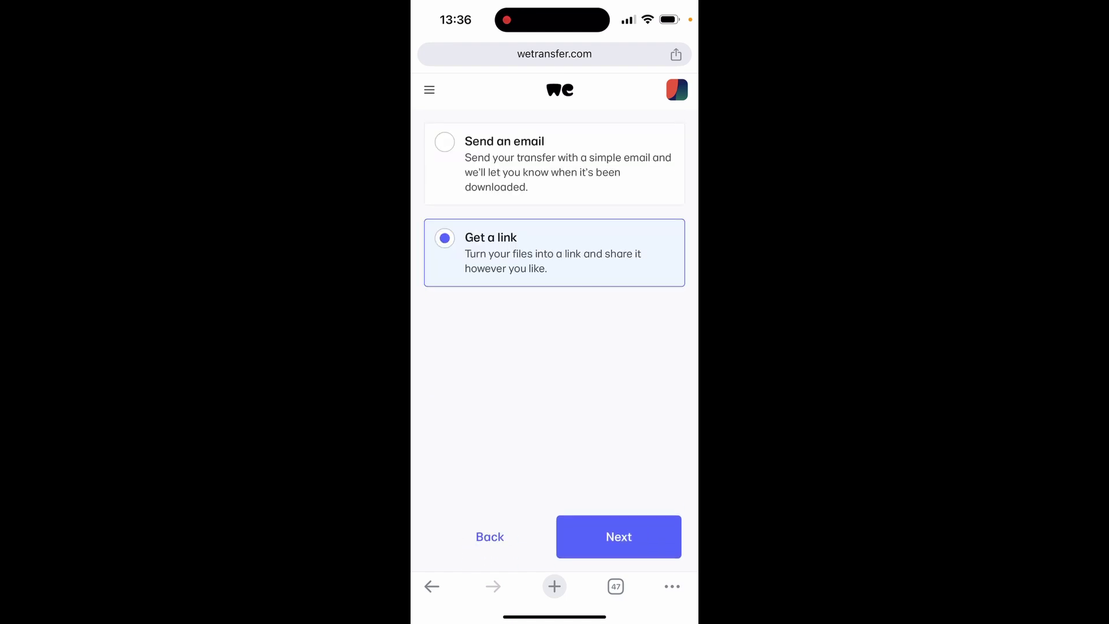
pyautogui.click(619, 537)
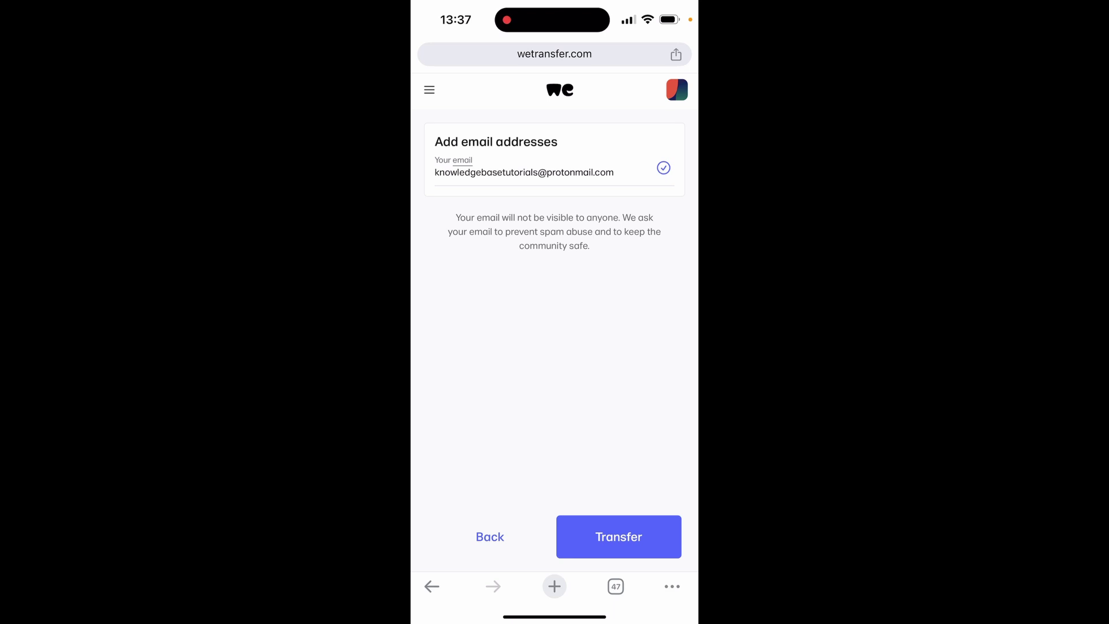
pyautogui.click(619, 536)
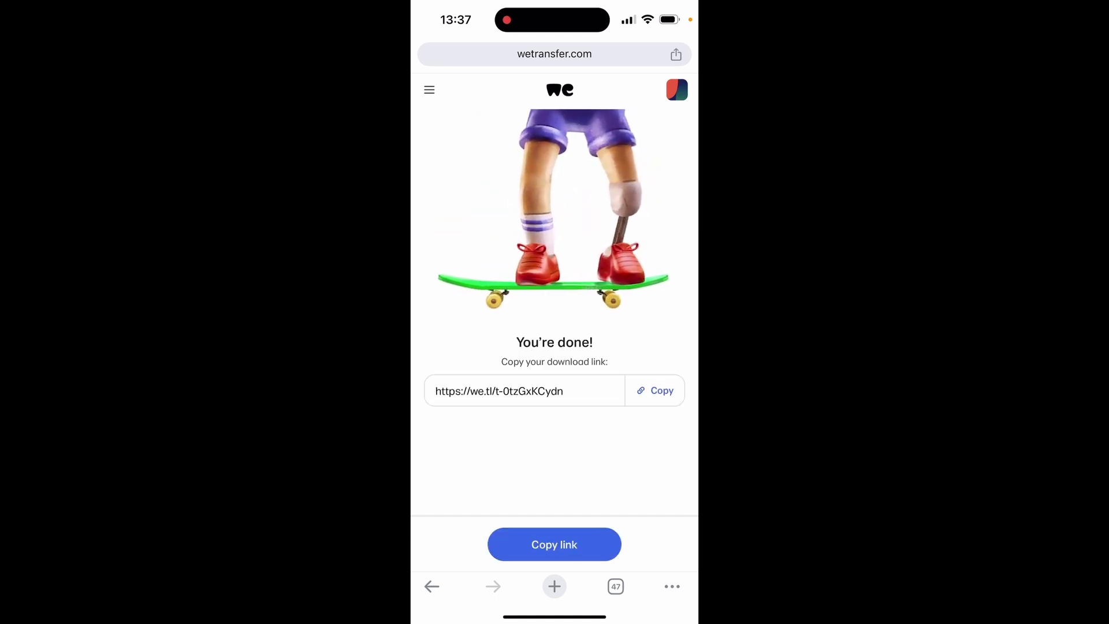
# - Copy the WeTransfer download link, then paste and send it in the WhatsApp chat
pyautogui.click(655, 390)
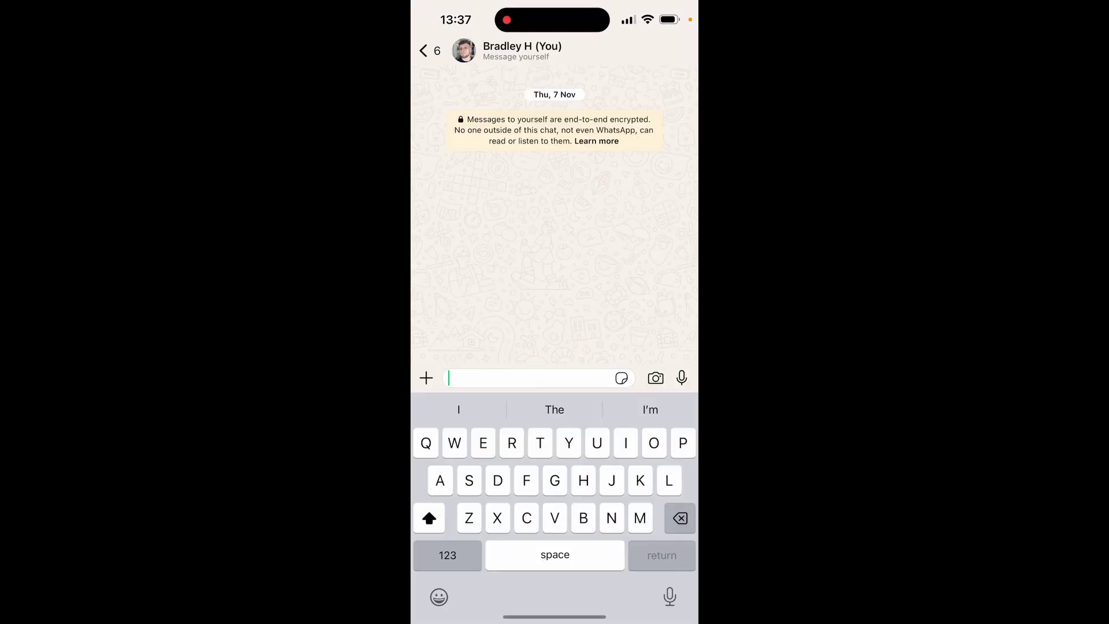
pyautogui.click(520, 379)
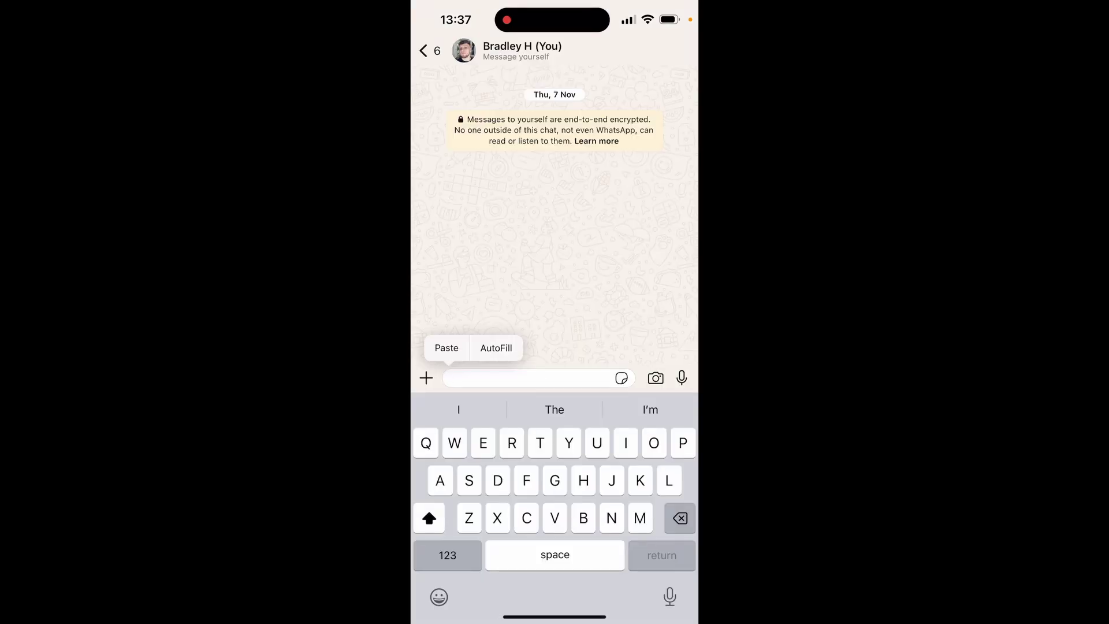
pyautogui.click(446, 347)
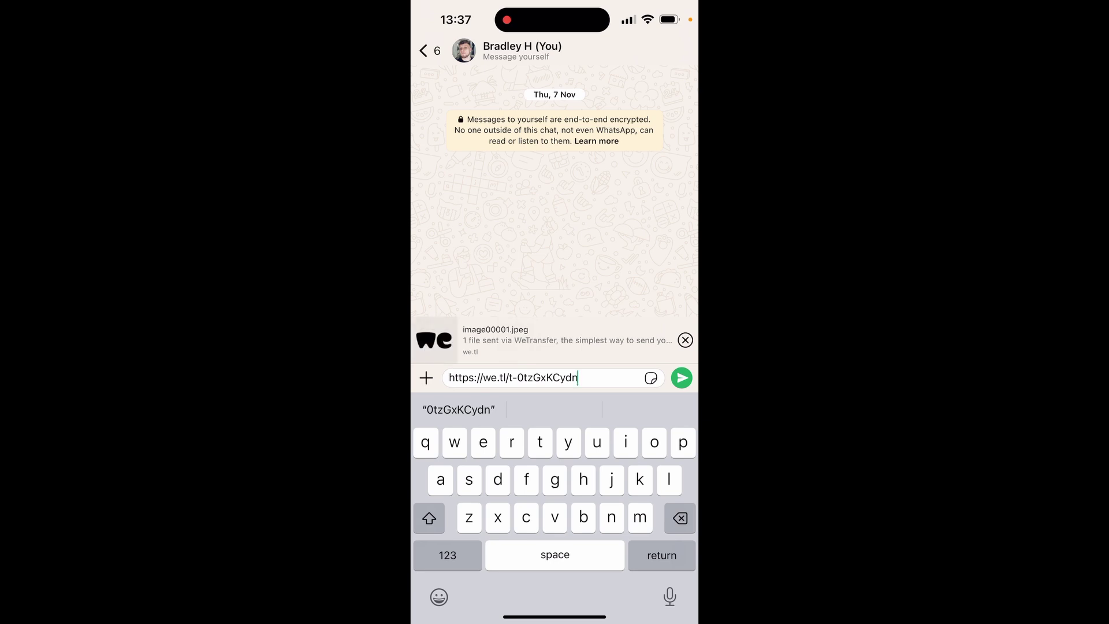
pyautogui.click(682, 378)
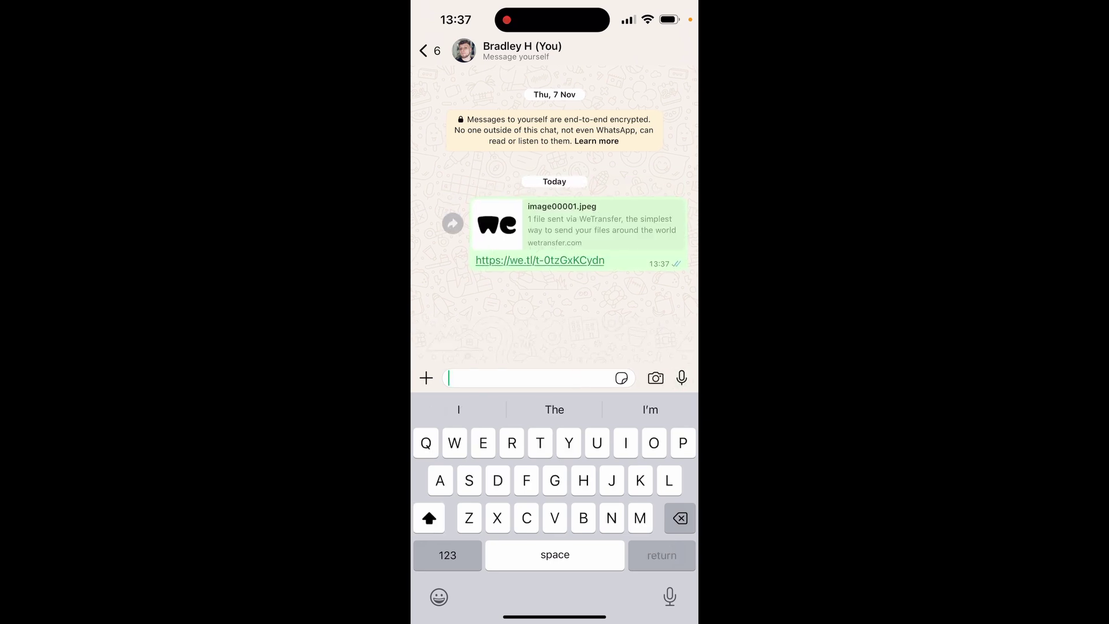
# - Open the sent image00001.jpeg WeTransfer link from the WhatsApp chat
pyautogui.click(540, 260)
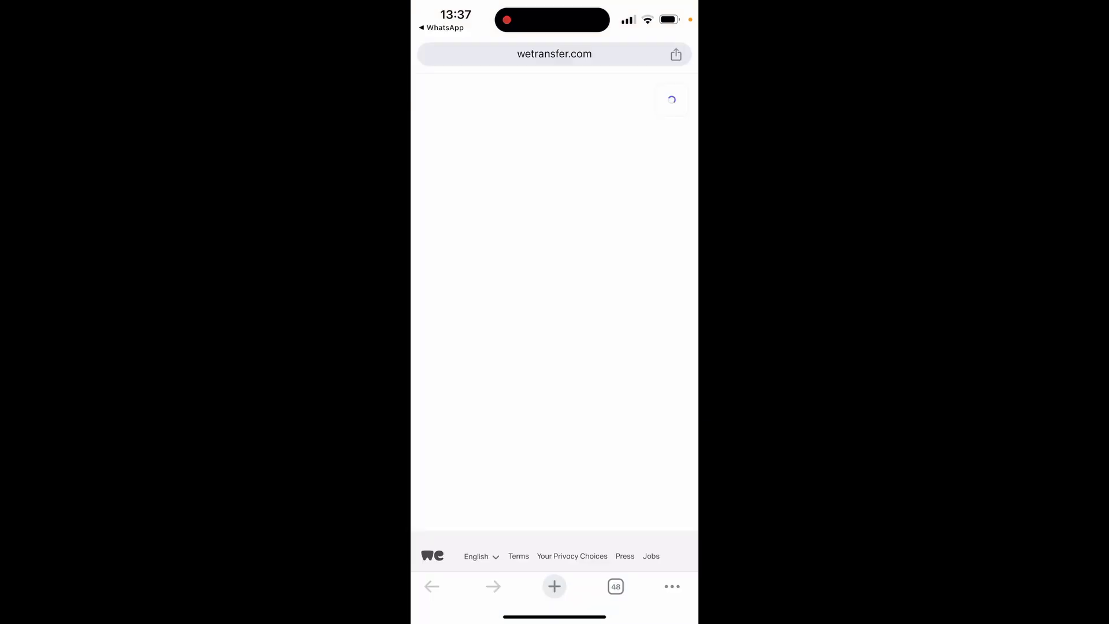